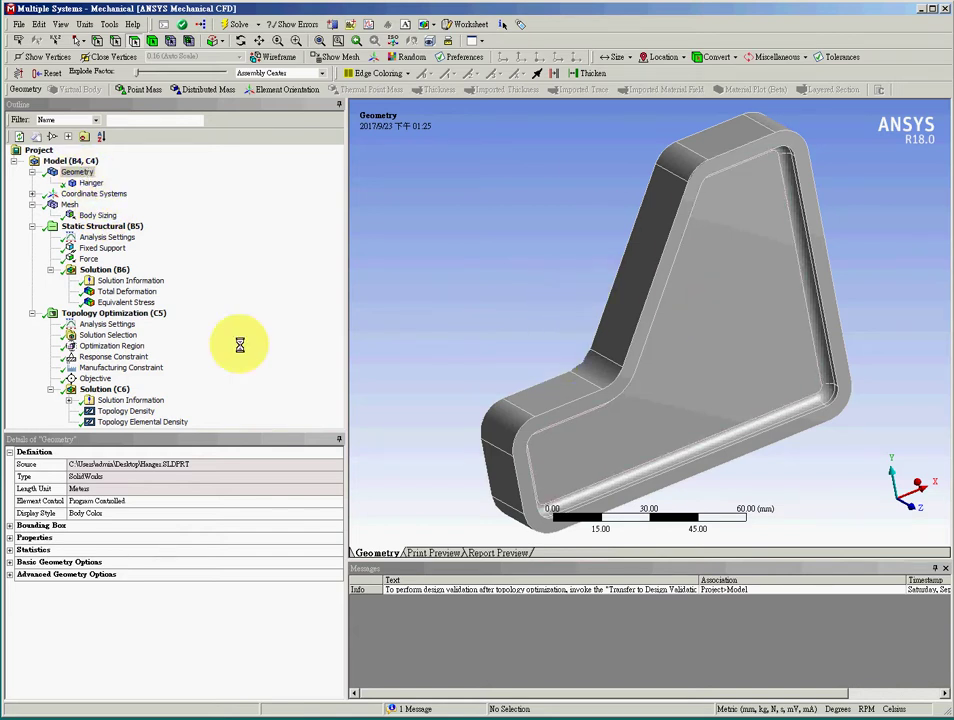
- Review the optimized shape, the Hanger body and its material assignment, and the mesh with its Body Sizing settings
click(122, 411)
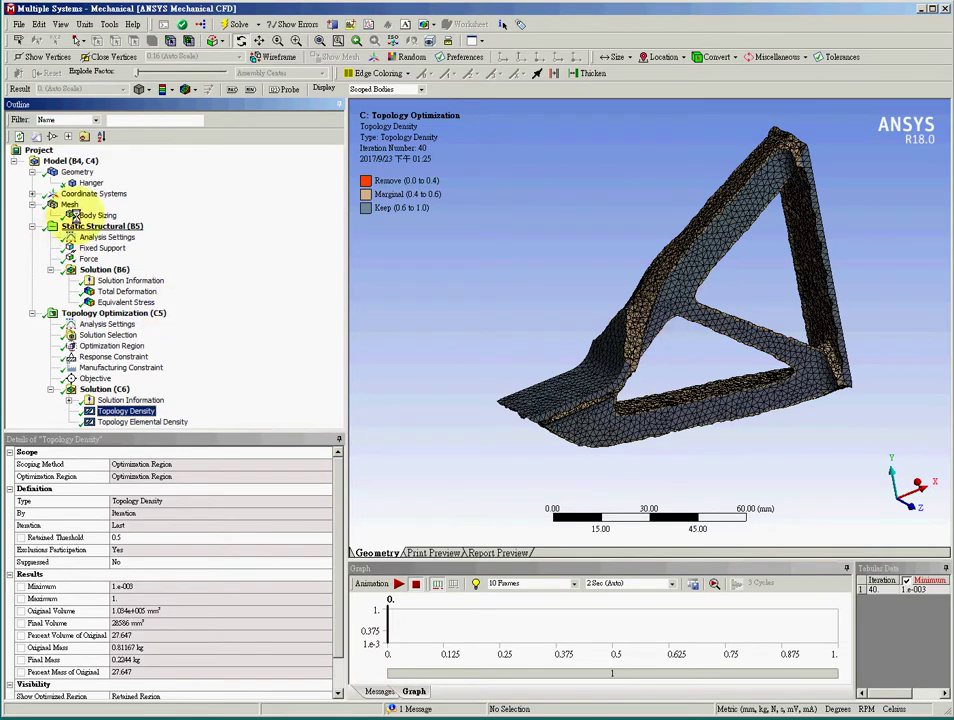
click(76, 172)
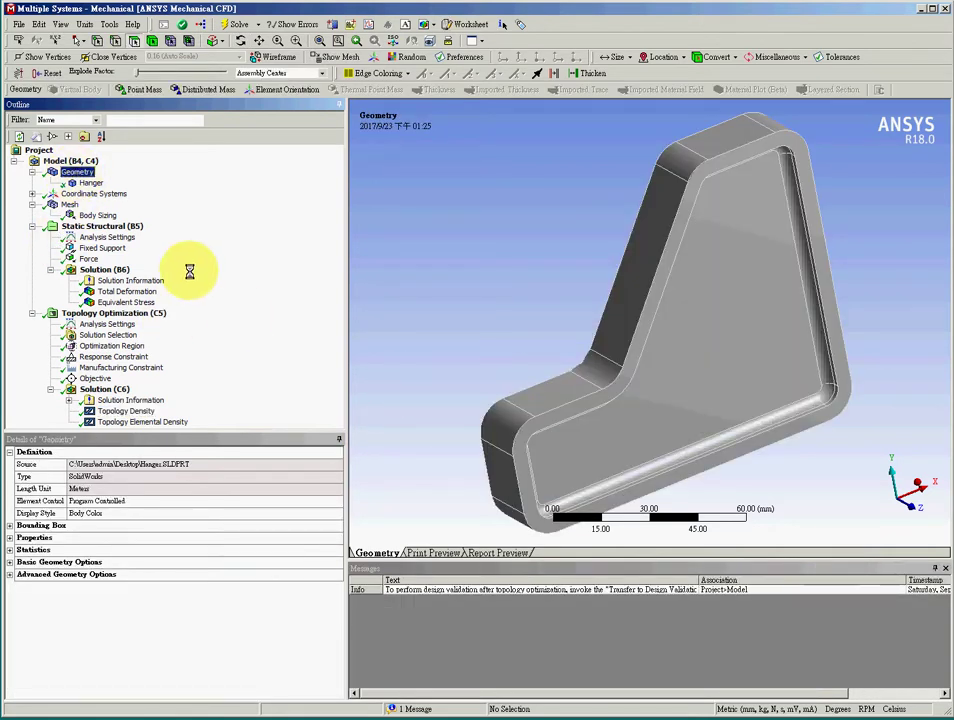
click(88, 183)
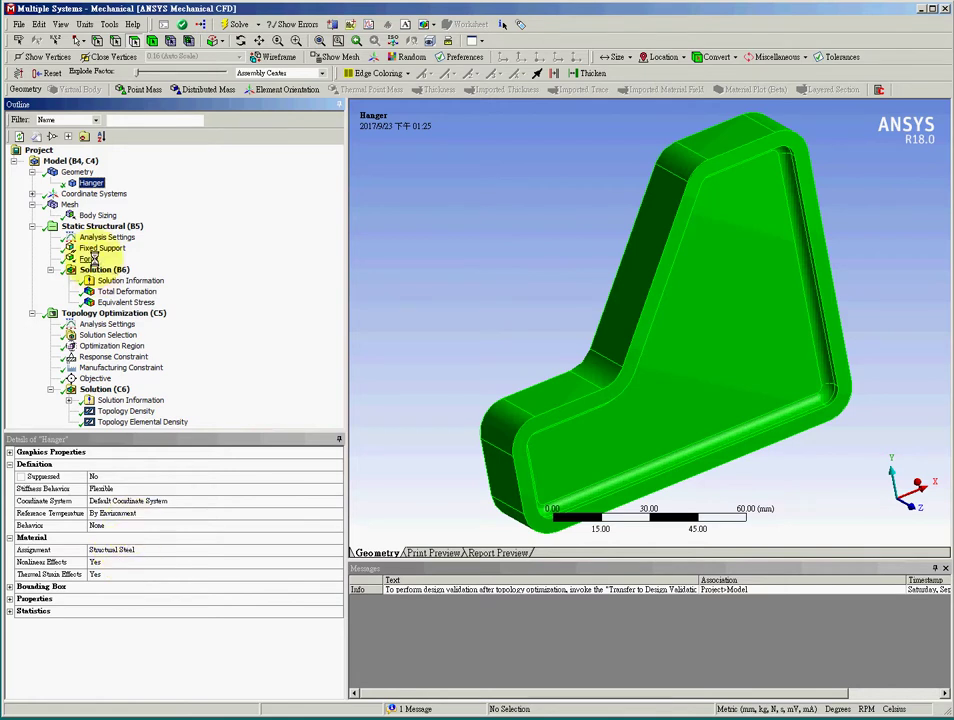
click(64, 204)
click(97, 215)
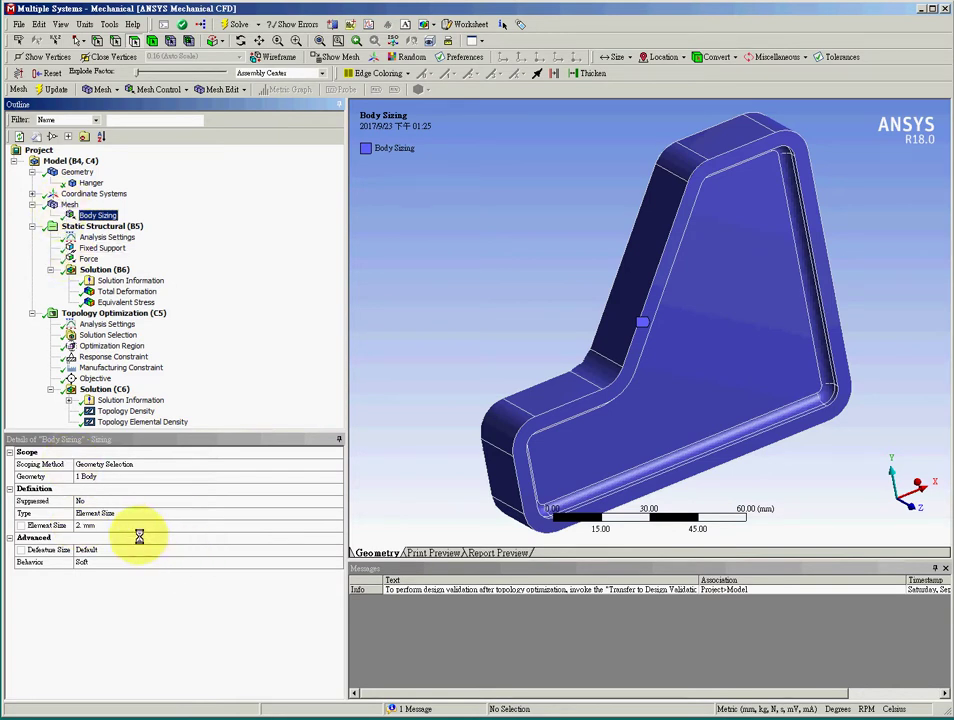
click(69, 204)
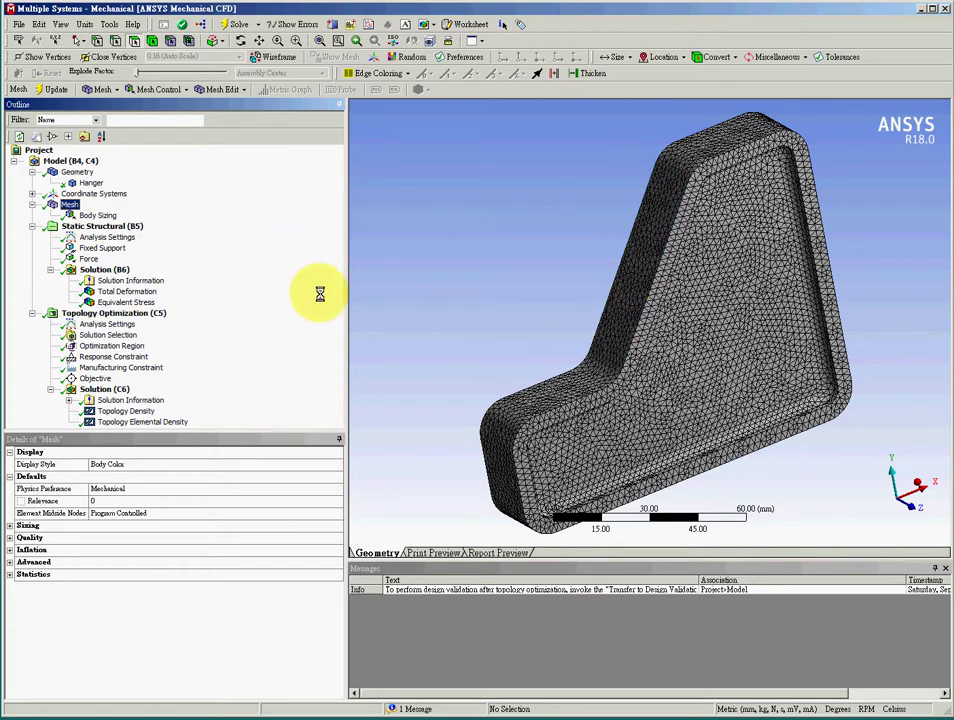
- Review the static structural setup and results: Fixed Support, Force, Total Deformation and Equivalent Stress
click(103, 248)
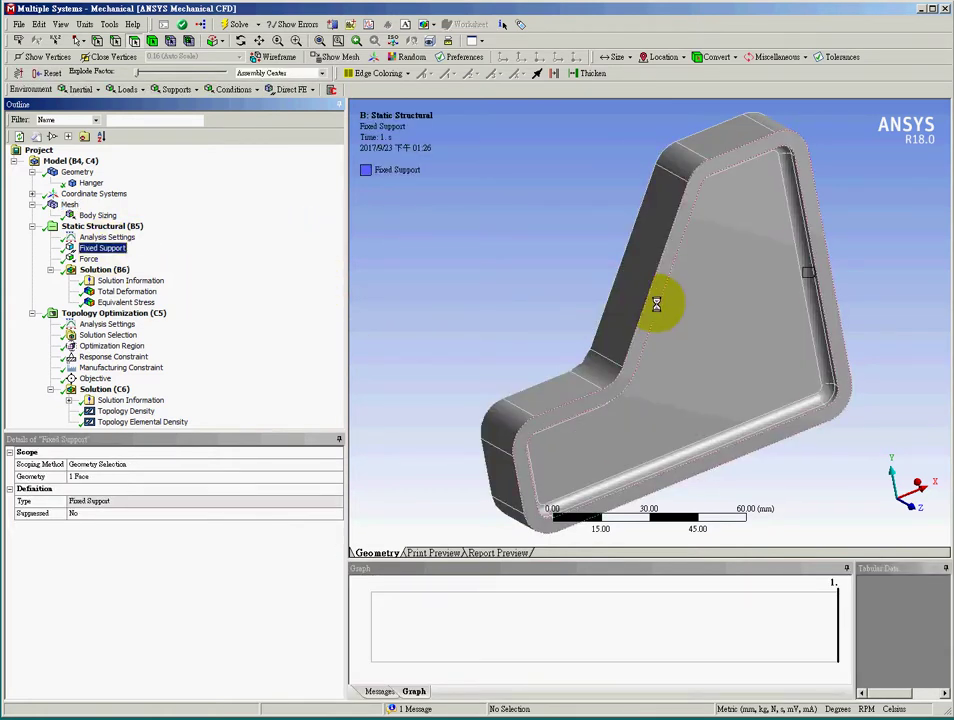
middle_drag(509, 298, 604, 421)
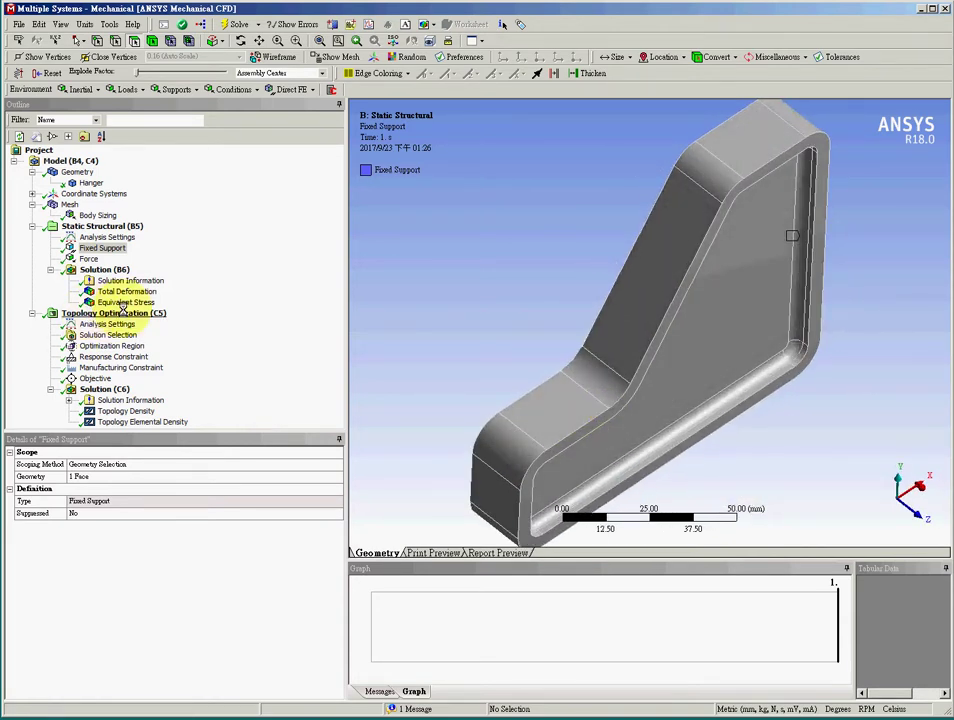
click(88, 258)
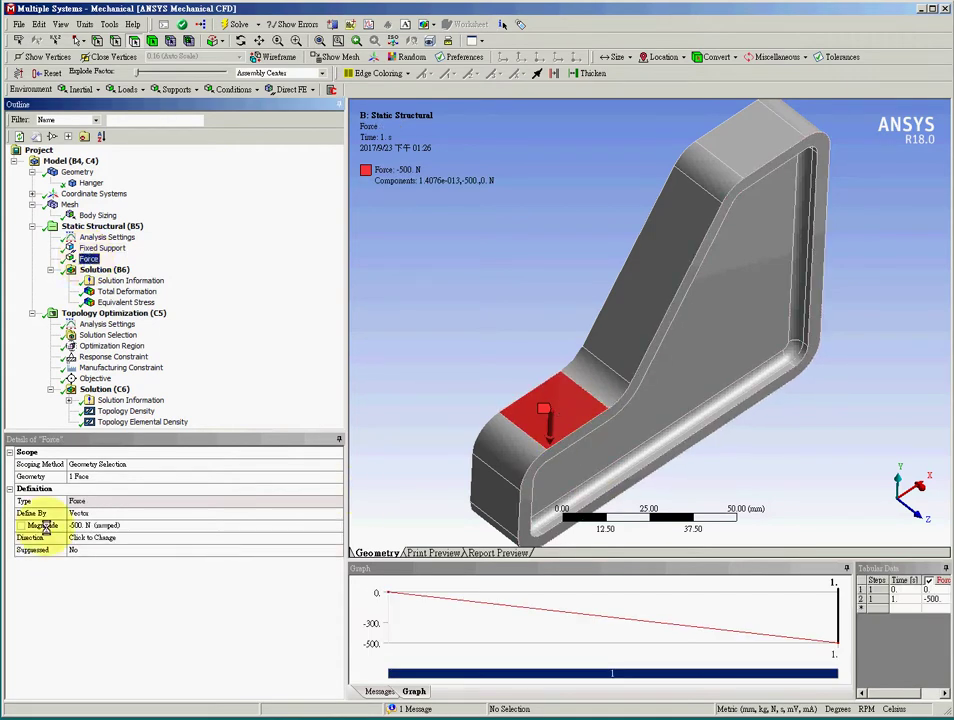
click(127, 291)
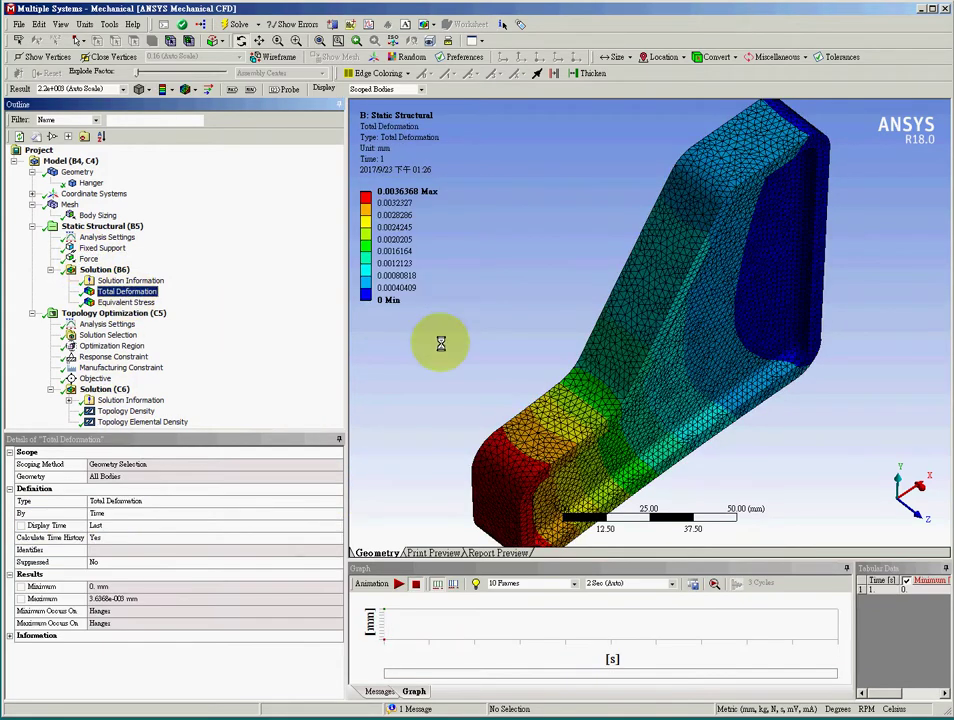
click(126, 302)
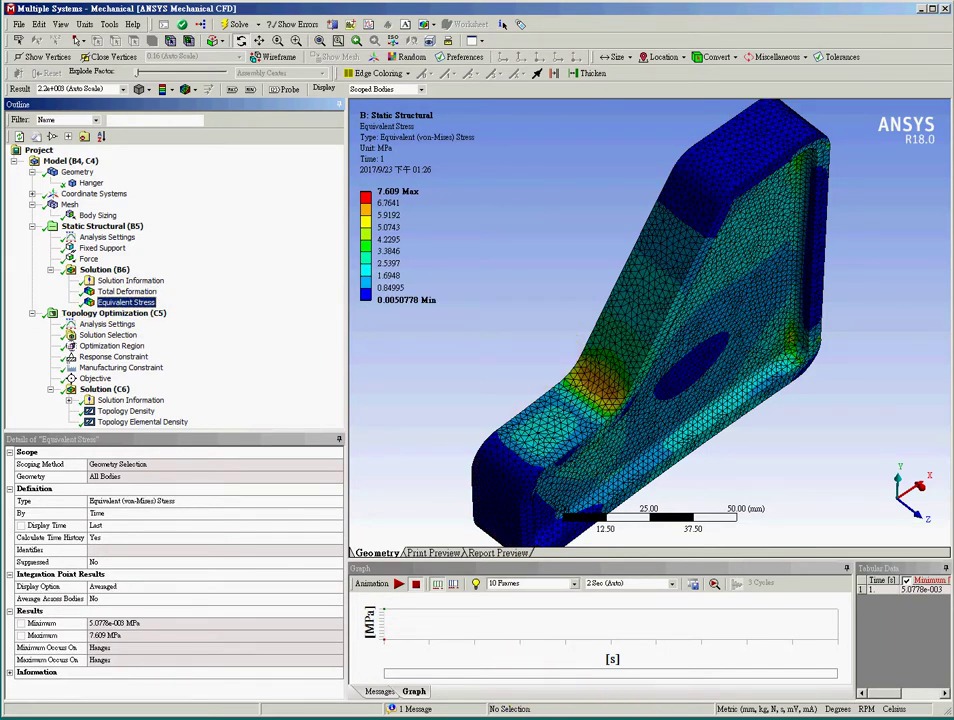
key(alt+Tab)
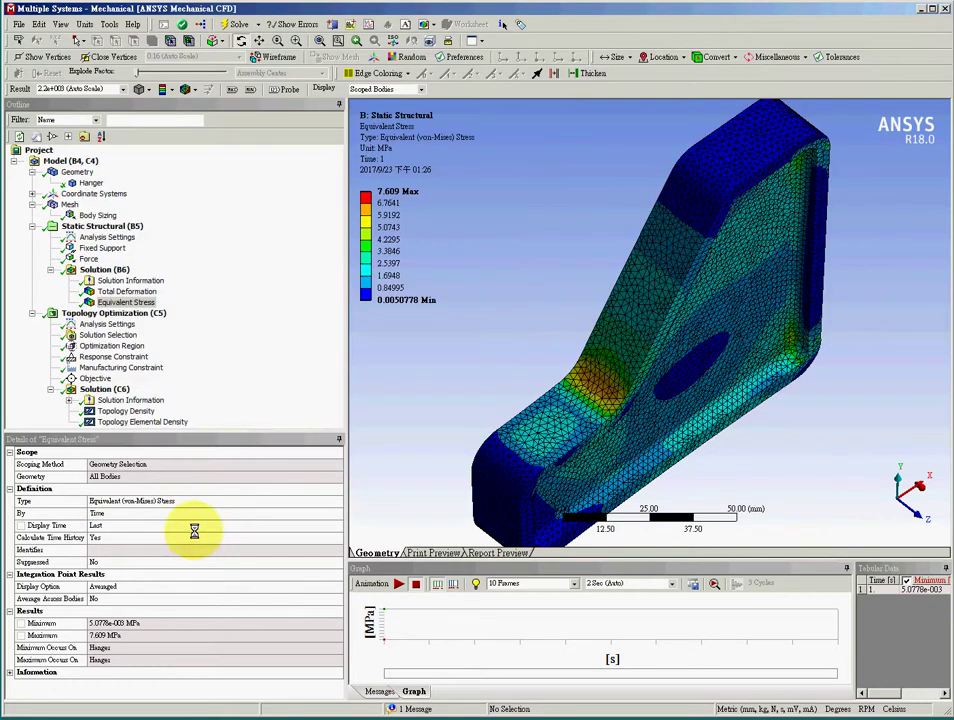
- Review the topology optimization definition: Analysis Settings, Optimization Region, Response Constraint, Manufacturing Constraint and Objective
click(110, 324)
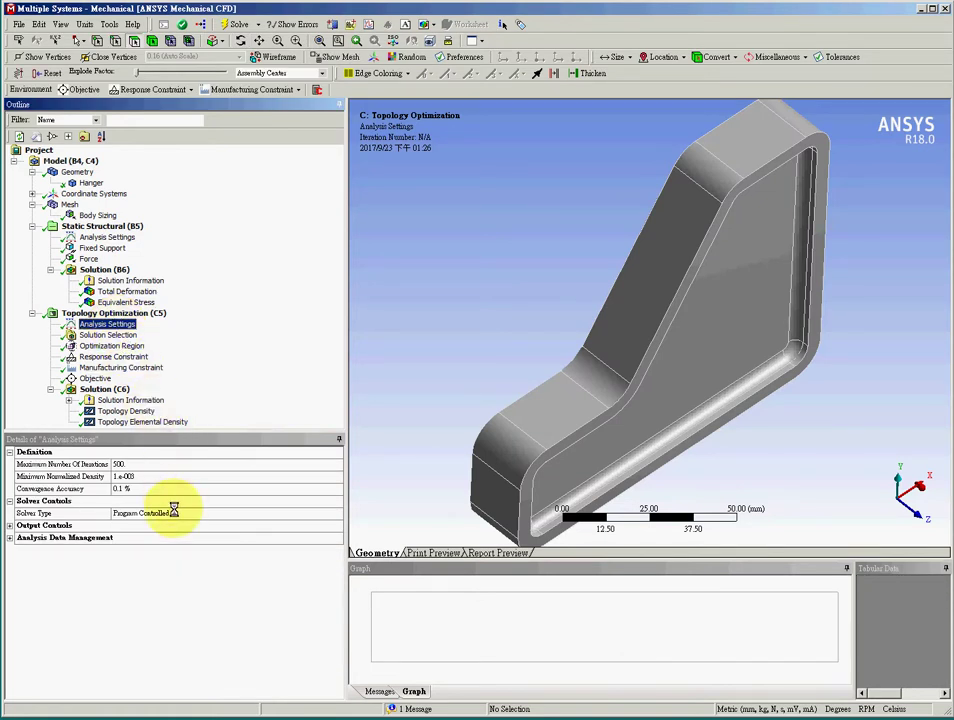
click(89, 346)
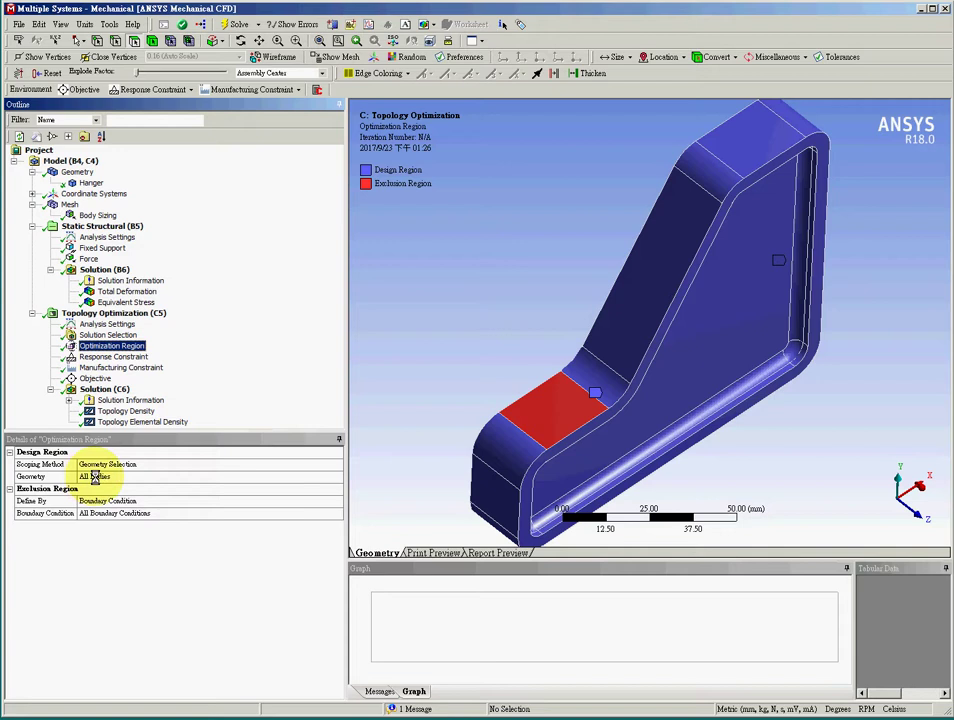
click(99, 357)
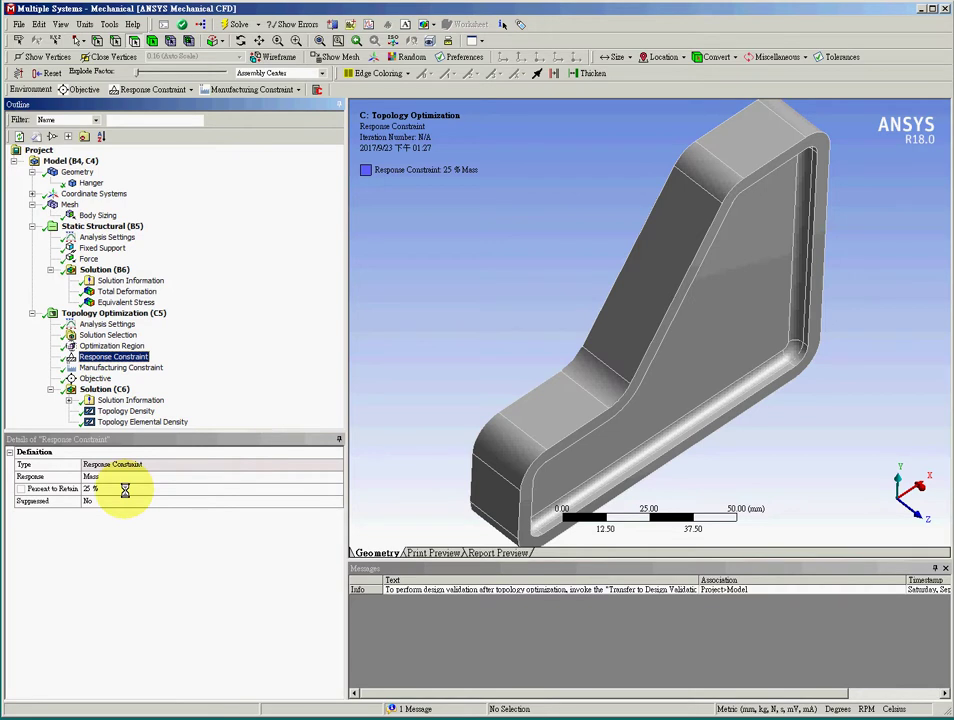
click(94, 367)
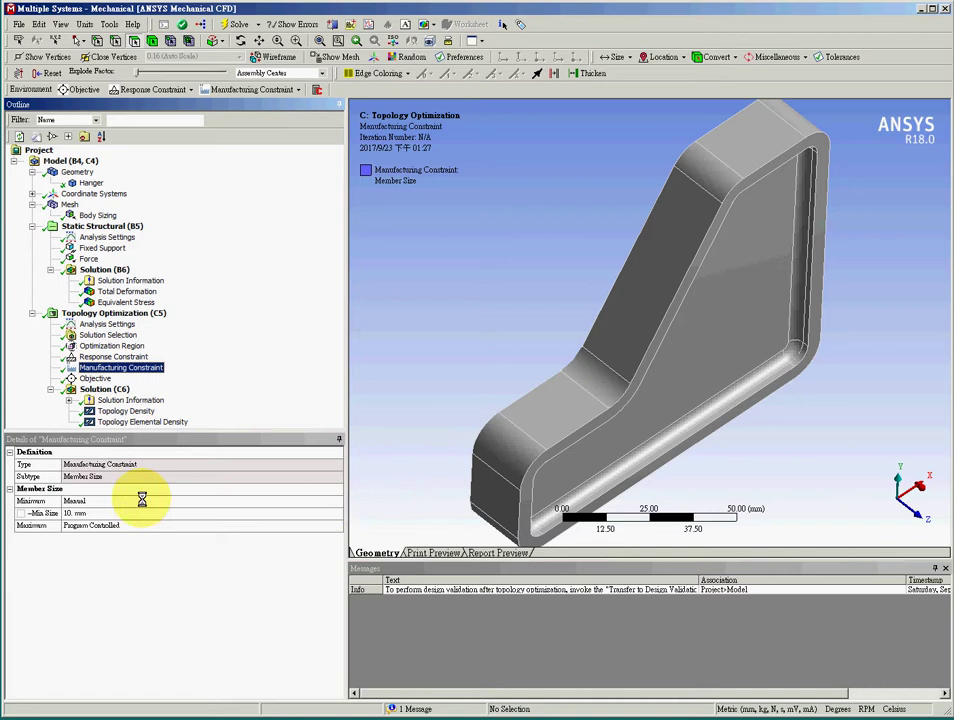
click(79, 513)
key(Return)
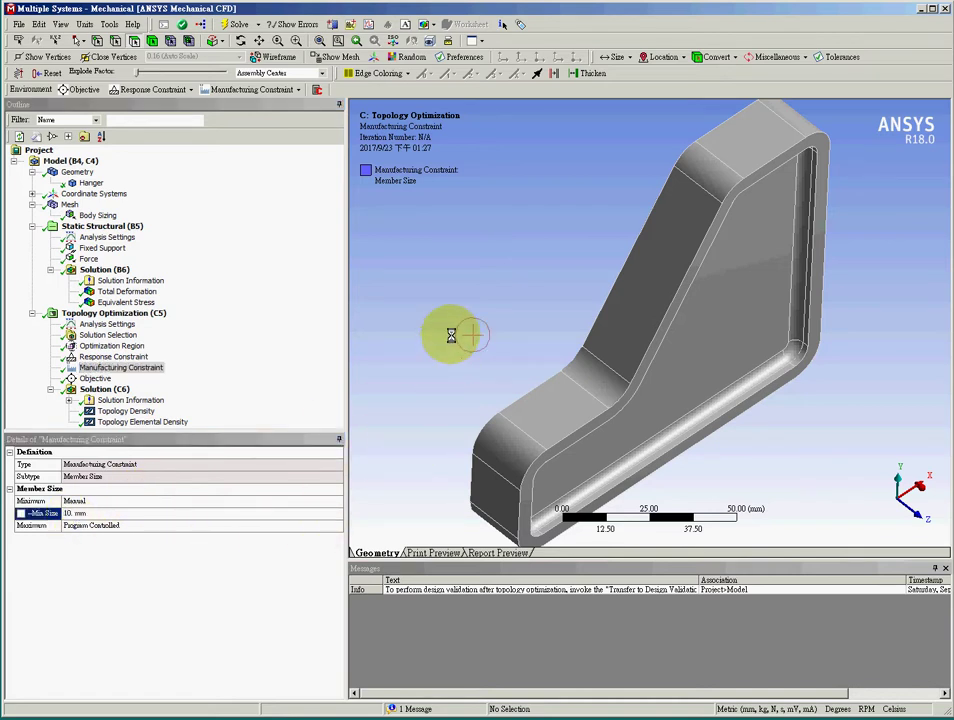
click(95, 379)
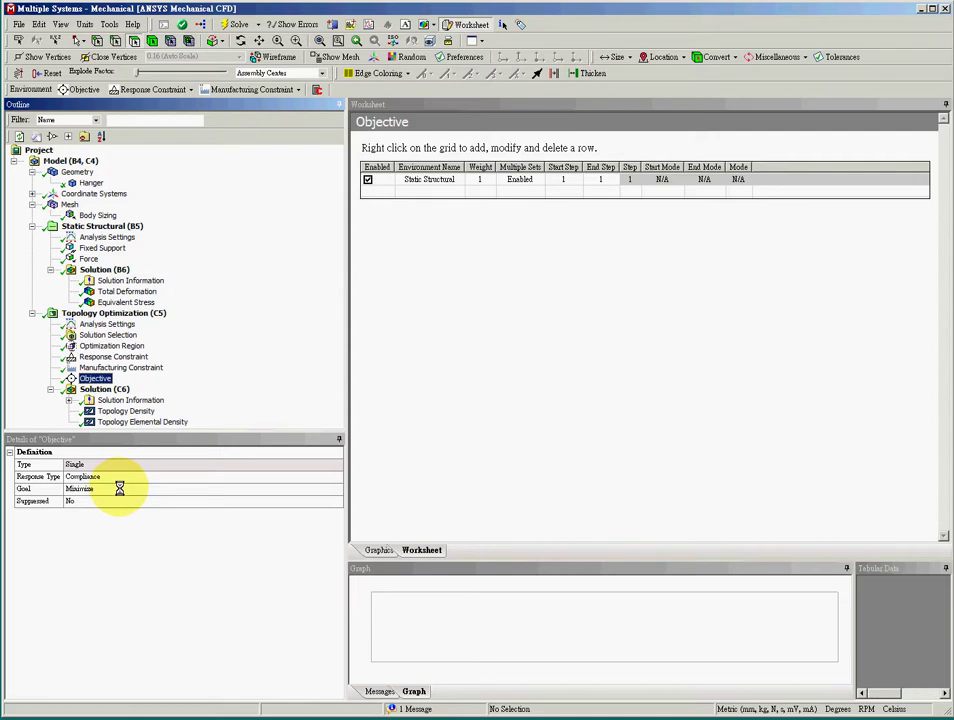
- Compare the Topology Density and Topology Elemental Density results, and examine the optimized hanger's density shape from different angles
click(100, 389)
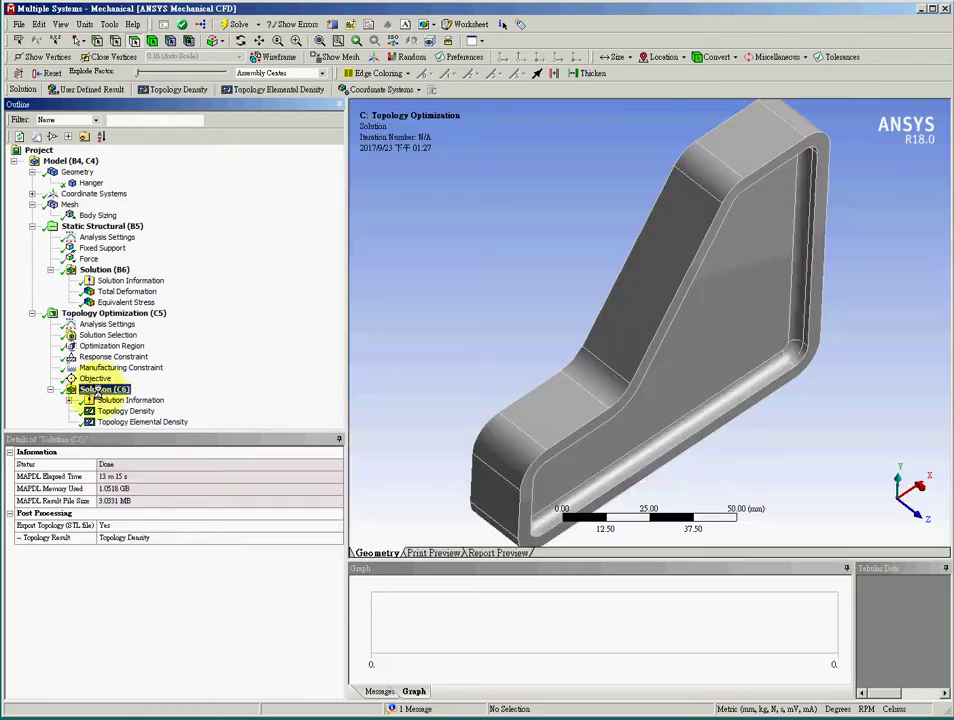
click(127, 411)
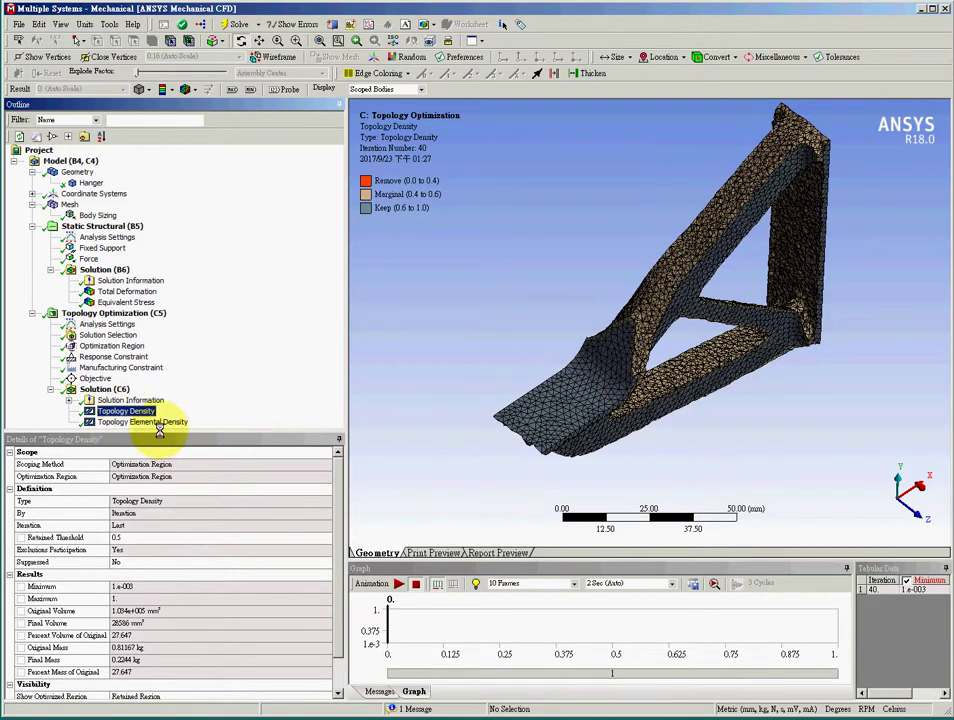
click(155, 421)
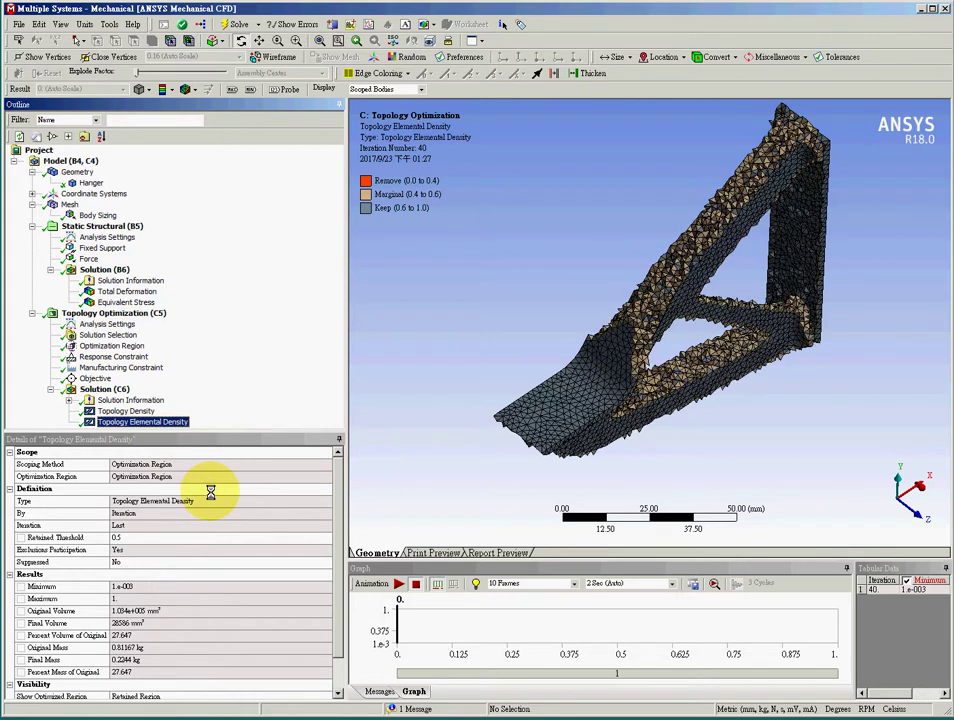
click(125, 411)
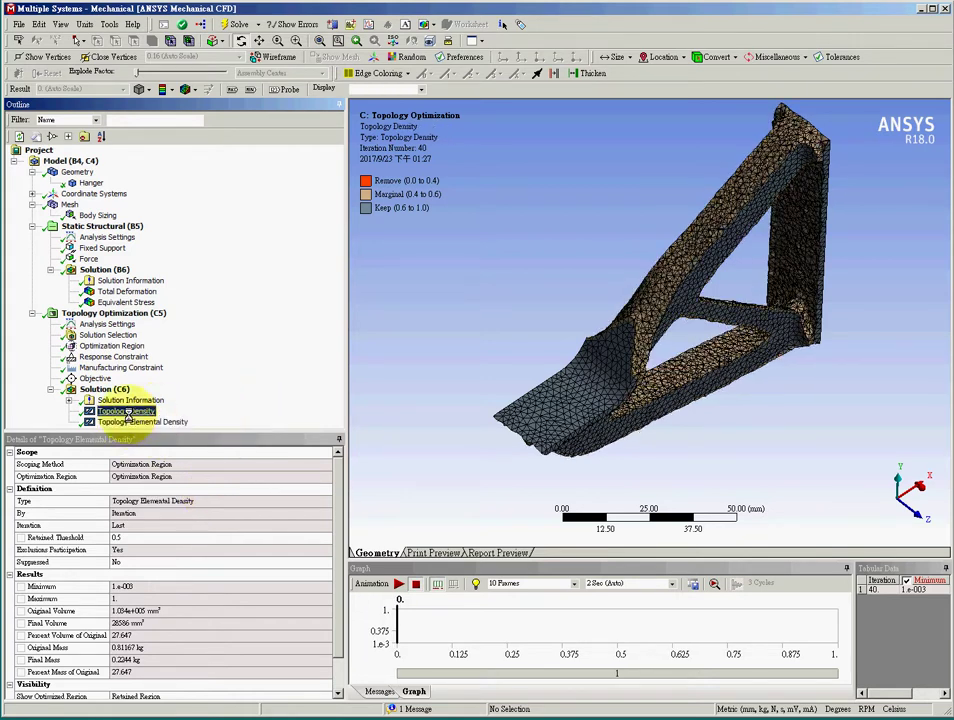
click(105, 389)
right_click(105, 389)
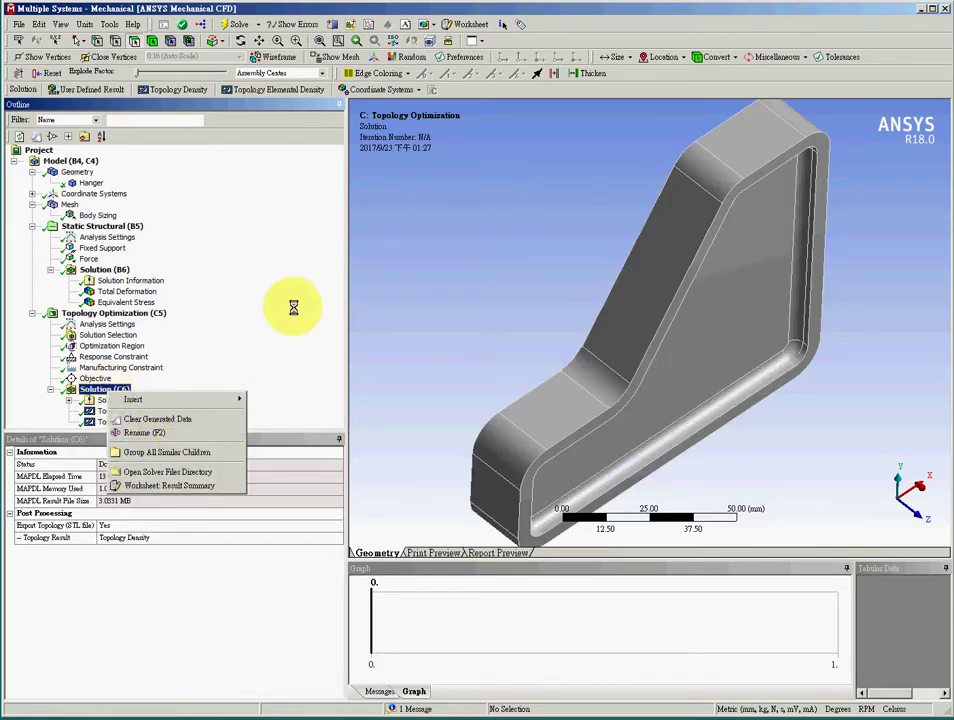
click(441, 287)
click(122, 411)
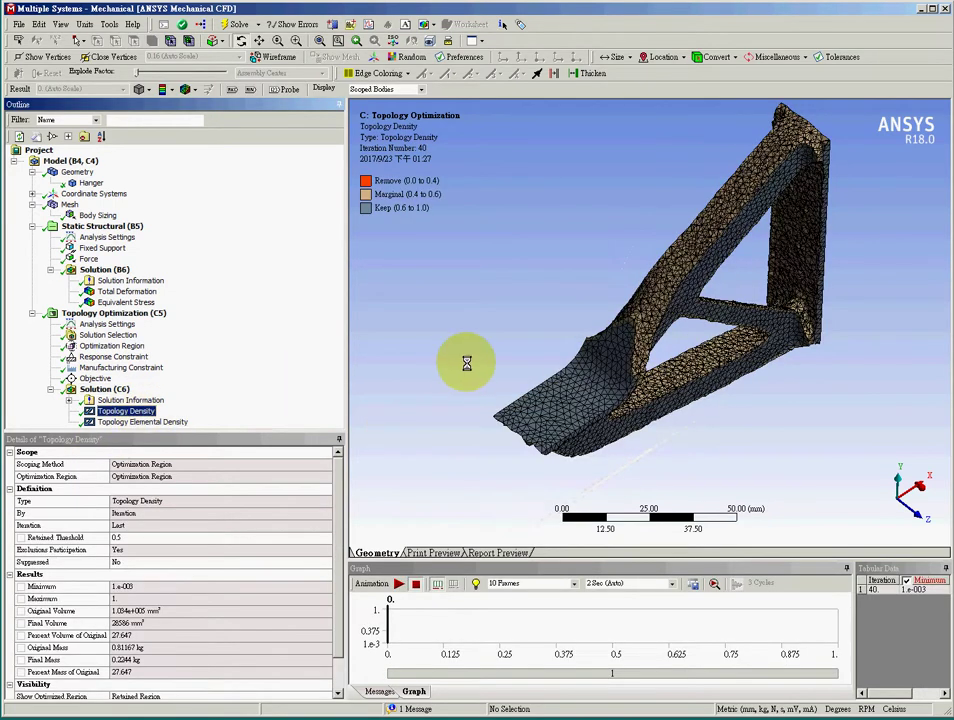
middle_drag(454, 358, 426, 362)
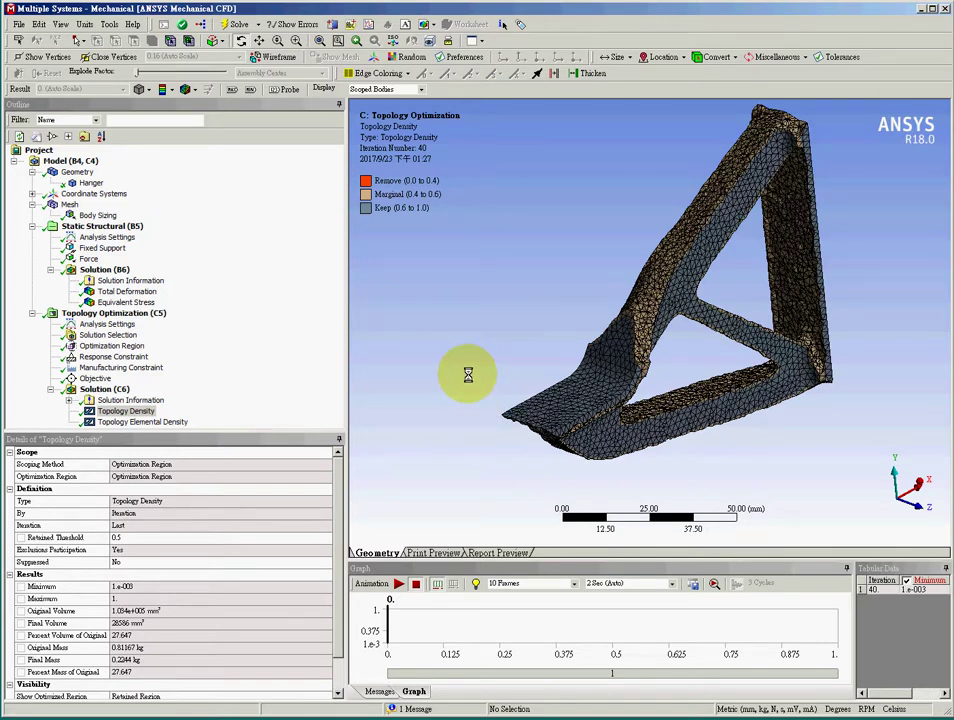
mouse_move(470, 393)
middle_down()
mouse_move(489, 398)
mouse_move(475, 373)
mouse_move(483, 405)
mouse_move(419, 394)
mouse_move(477, 396)
middle_up()
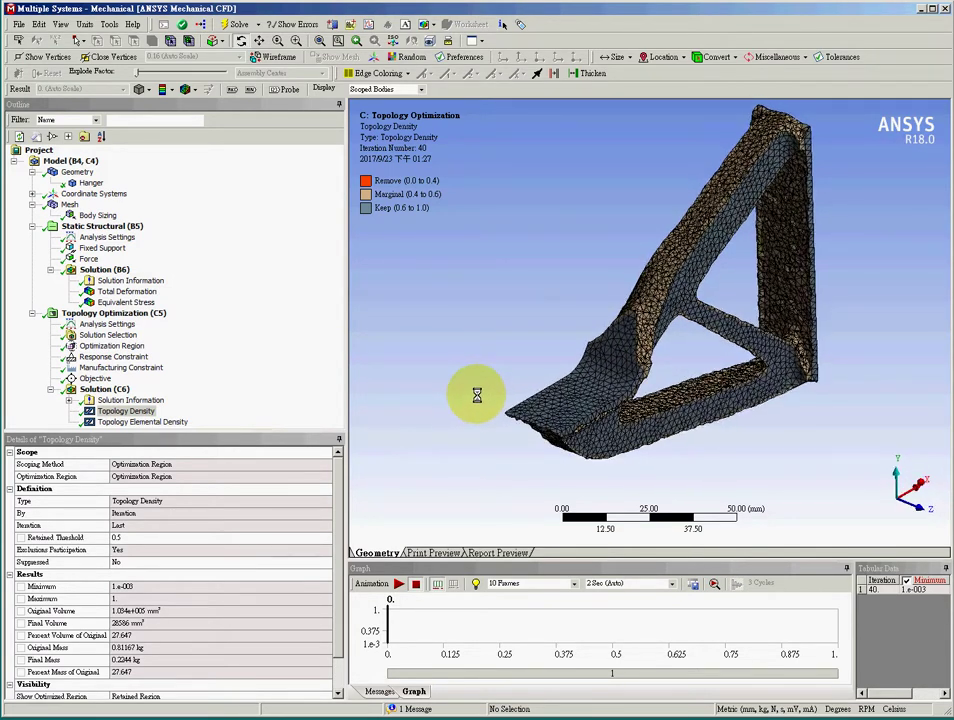
- Export the Topology Density result as an STL file named 000 on the desktop
right_click(124, 411)
mouse_move(187, 437)
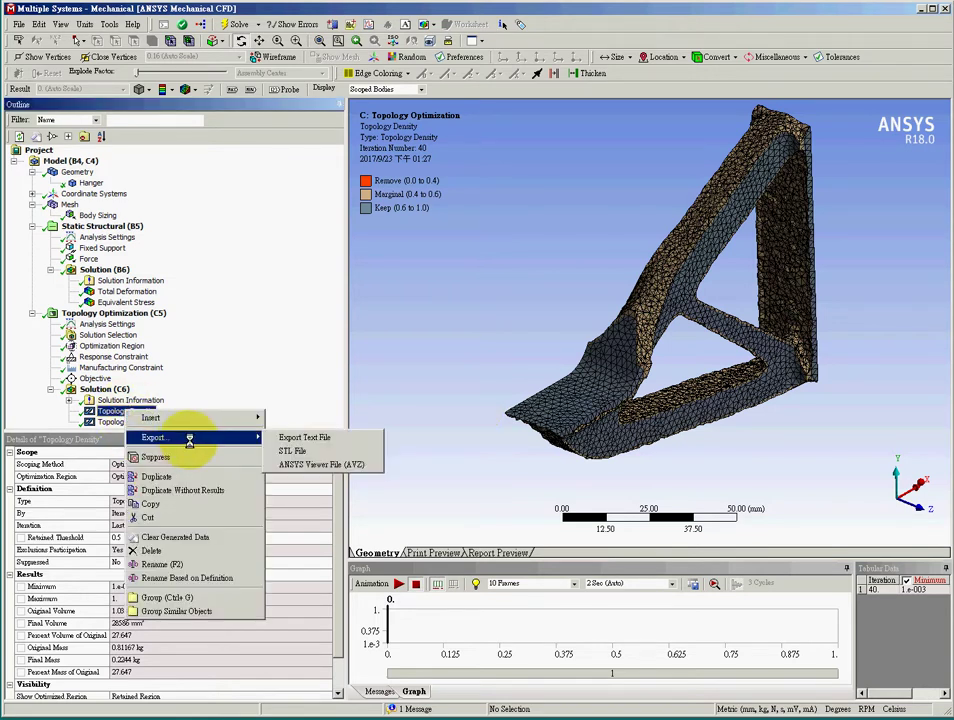
click(314, 451)
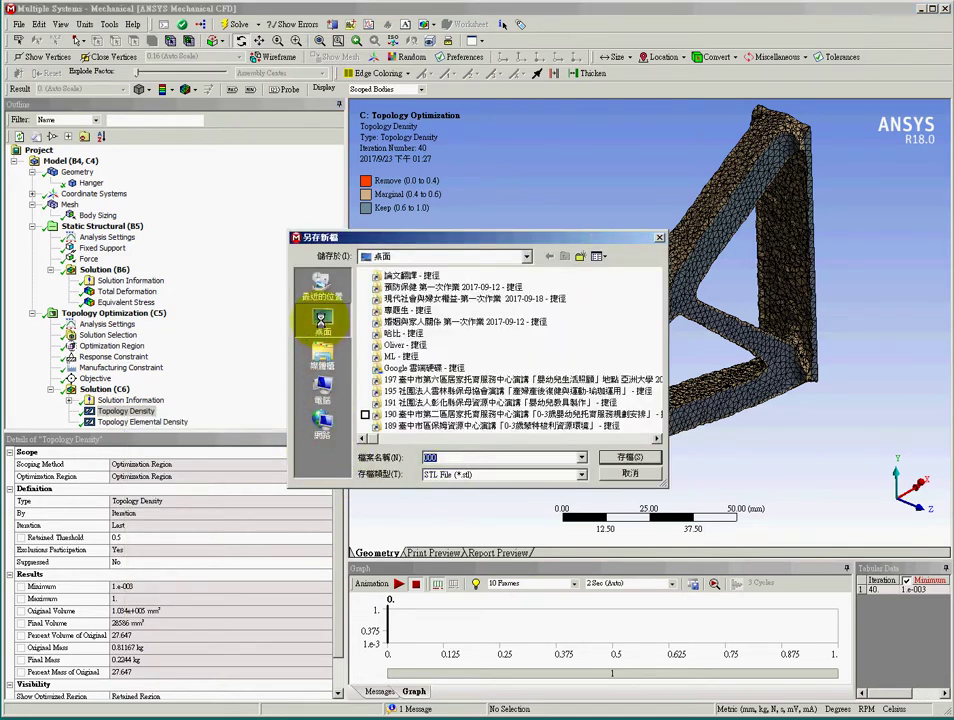
click(628, 457)
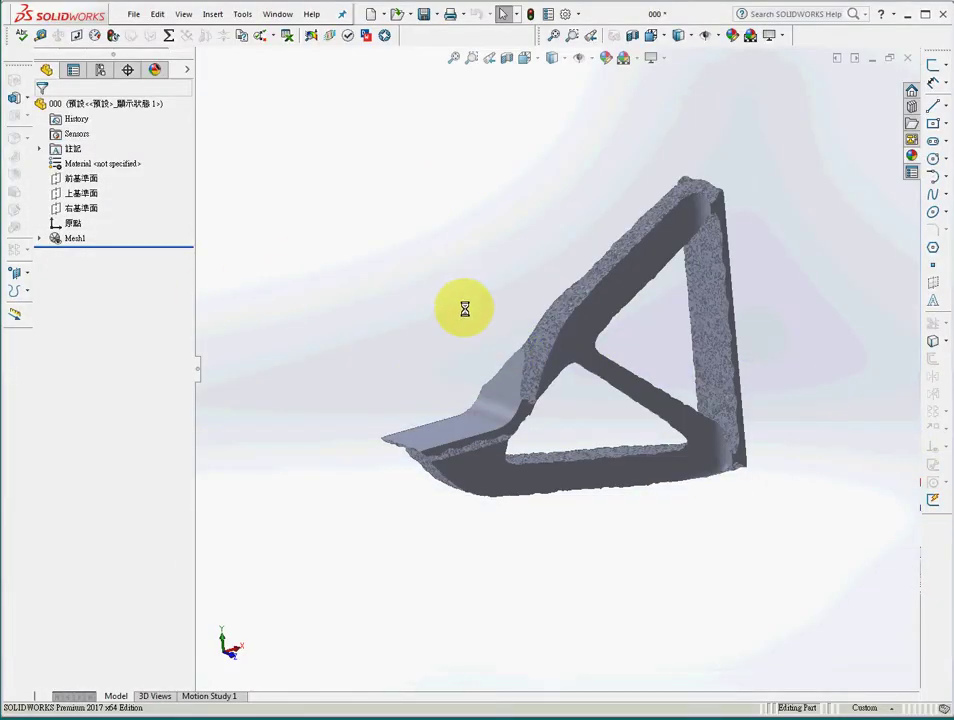
- Examine the whole optimized hanger mesh of part 000 in SOLIDWORKS from another angle
click(454, 57)
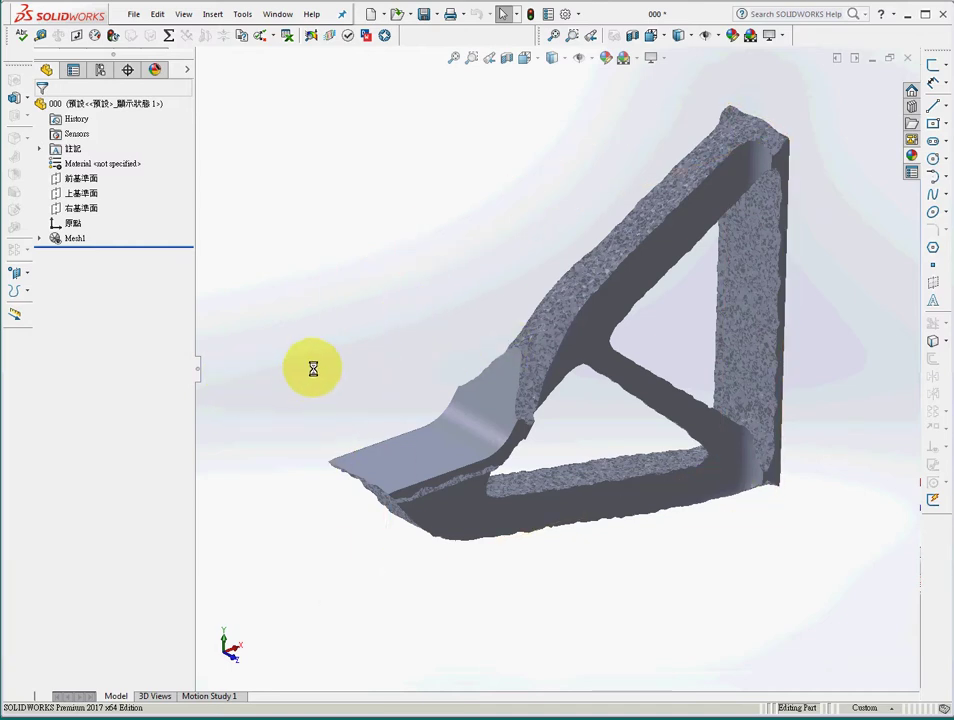
mouse_move(313, 369)
middle_down()
mouse_move(294, 430)
mouse_move(311, 302)
mouse_move(264, 411)
mouse_move(309, 347)
middle_up()
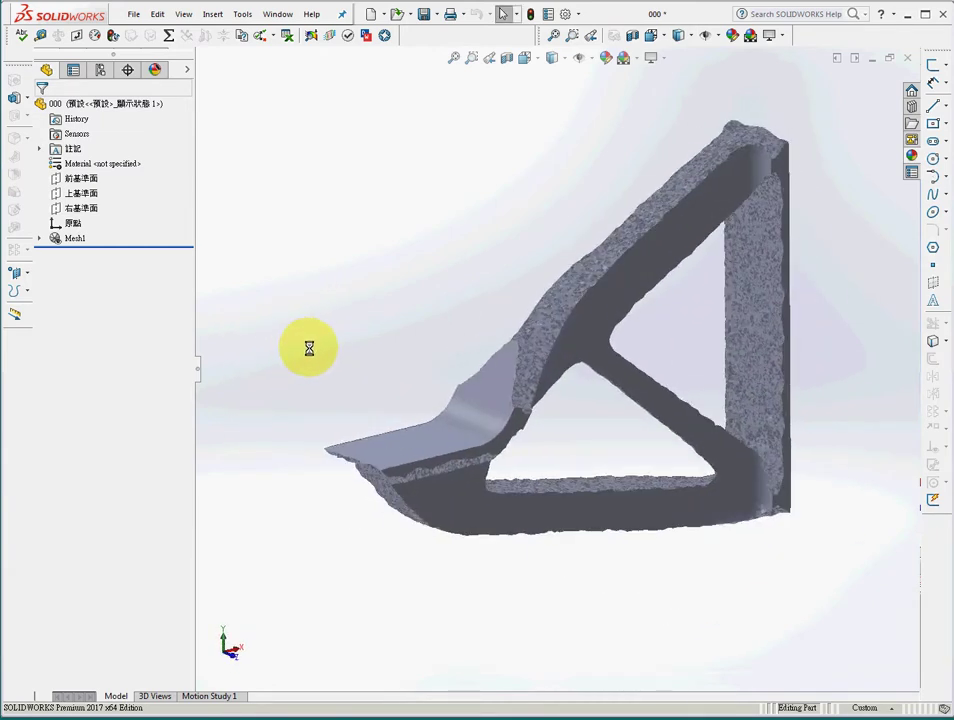